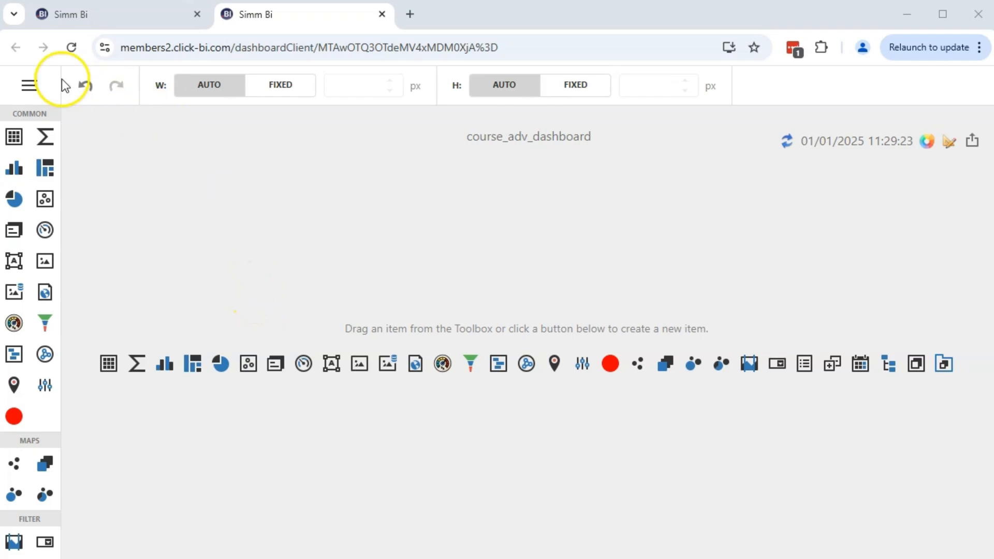
Step: Start a new calculated field named net_sales with field type Auto in the dashboard's course_adv_final_model data source
click(36, 81)
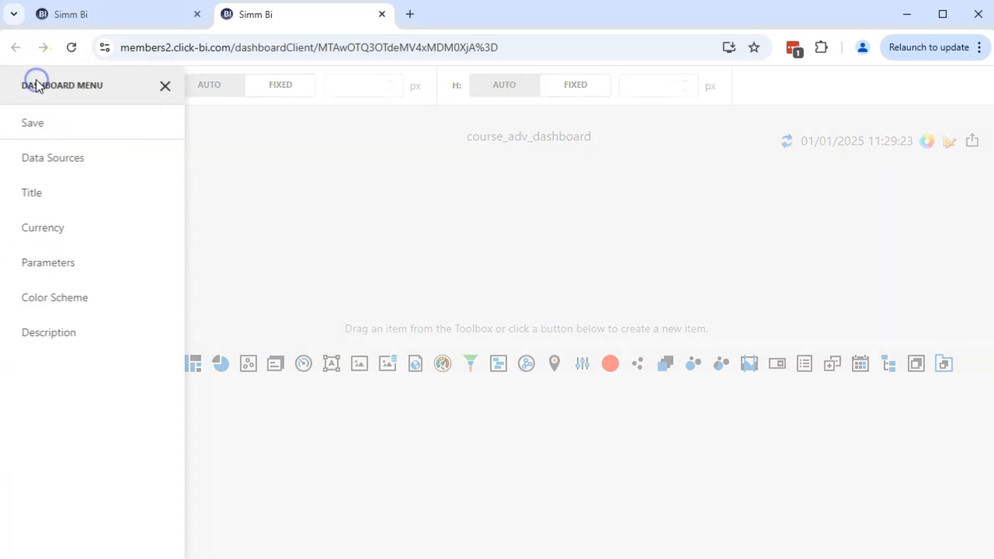
click(90, 172)
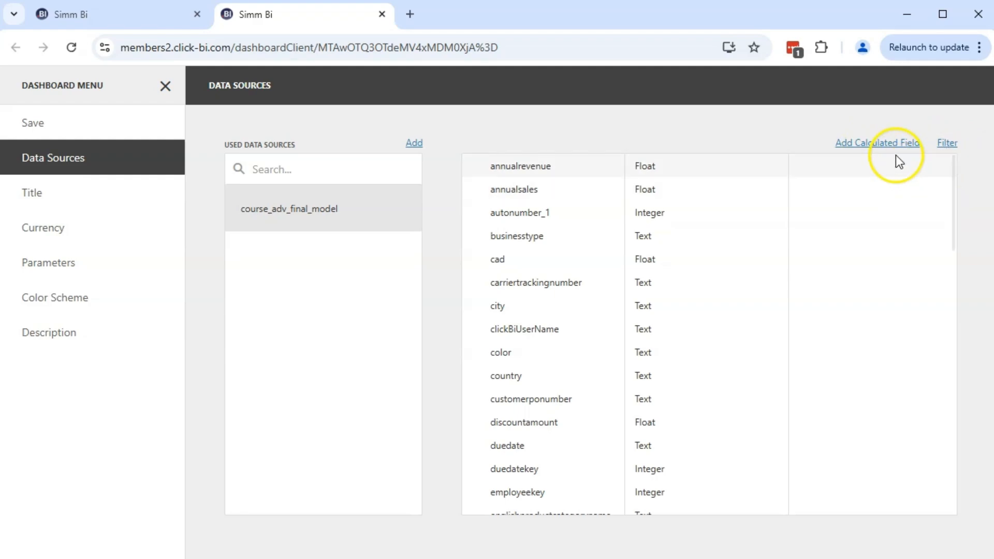
click(881, 145)
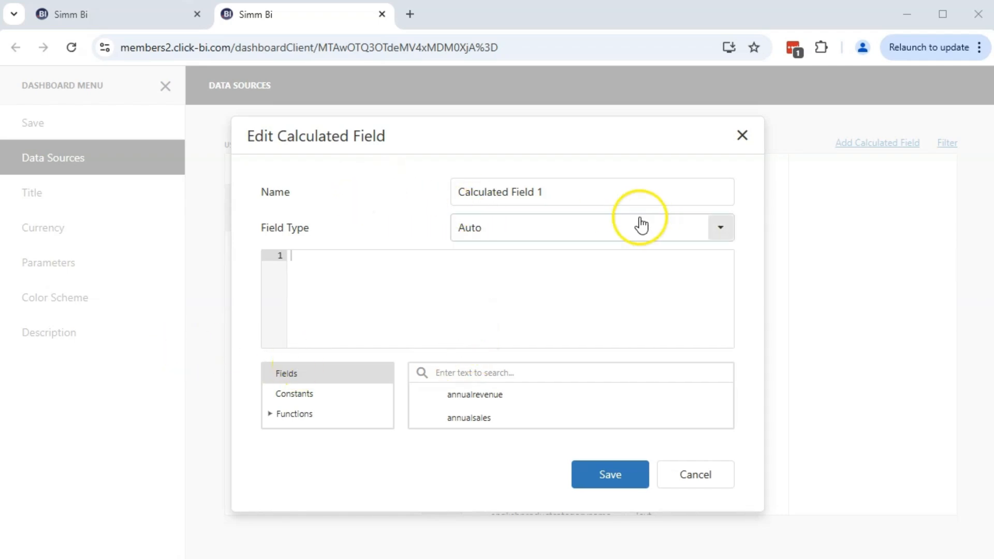
drag(563, 194, 428, 184)
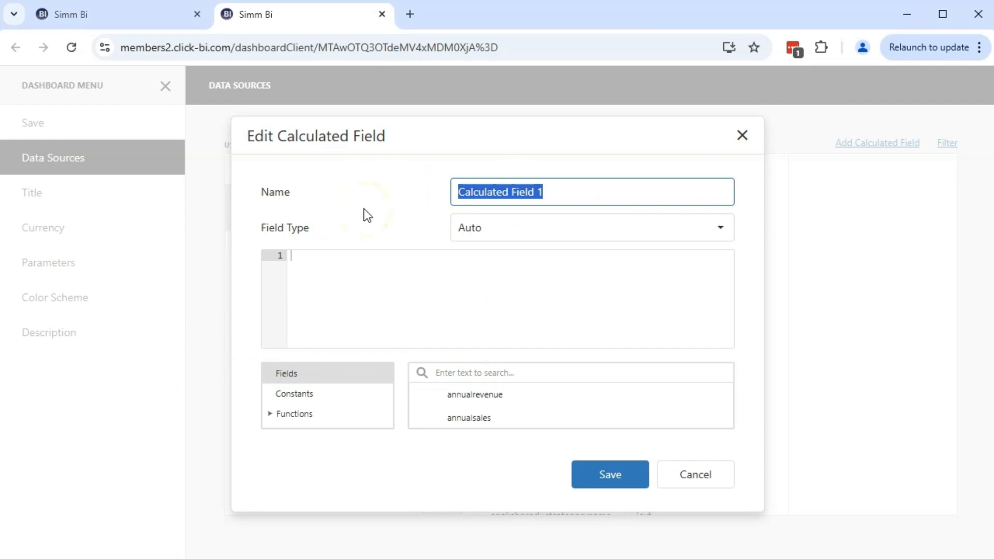
text(net_sales)
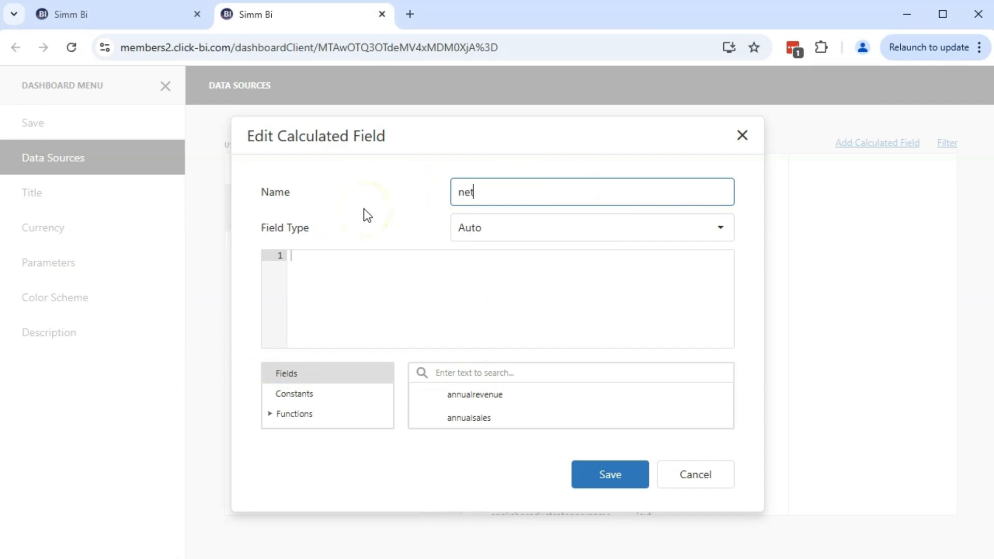
click(532, 235)
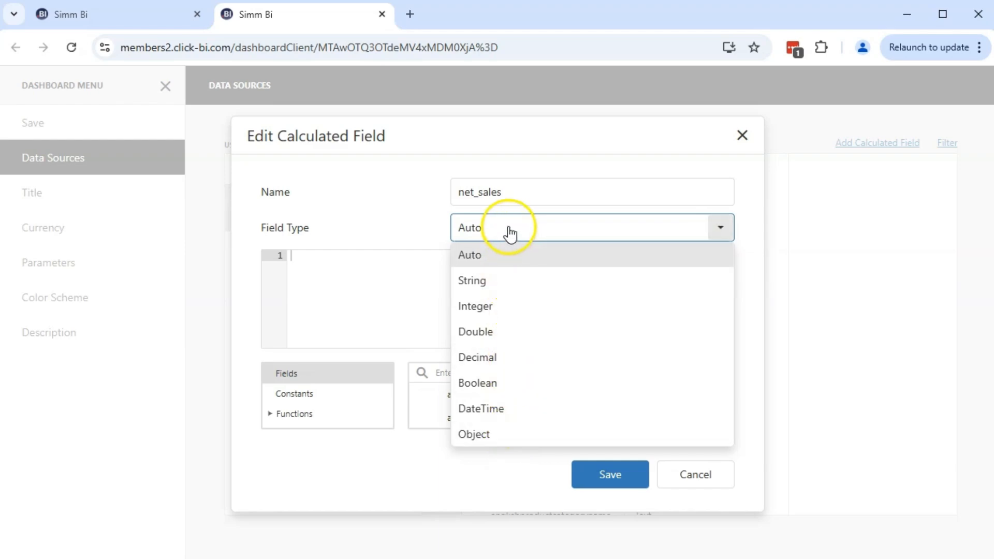
click(563, 257)
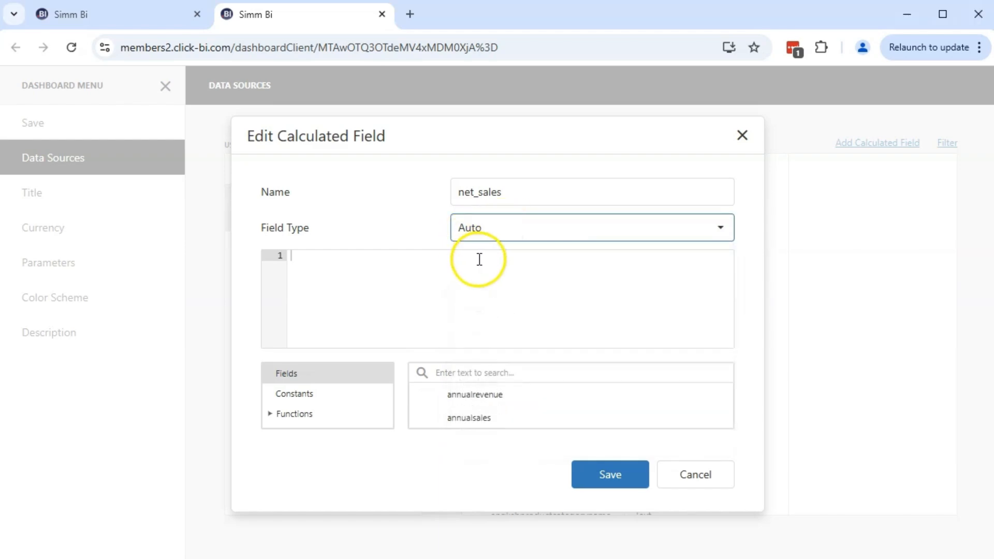
Step: Enlarge the calculated field editor and review the fields, constants, function categories and operators available for expressions
drag(495, 511, 495, 558)
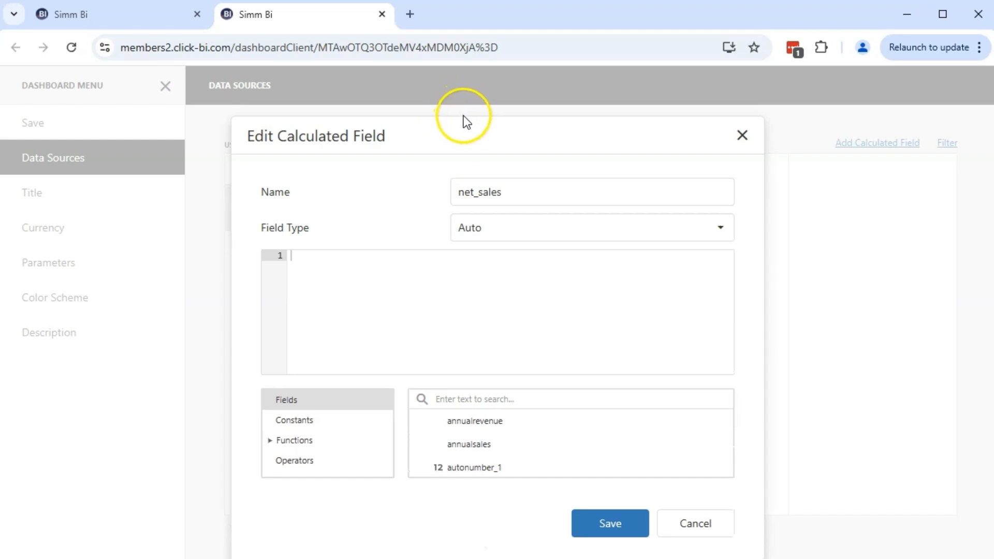
drag(463, 116, 462, 25)
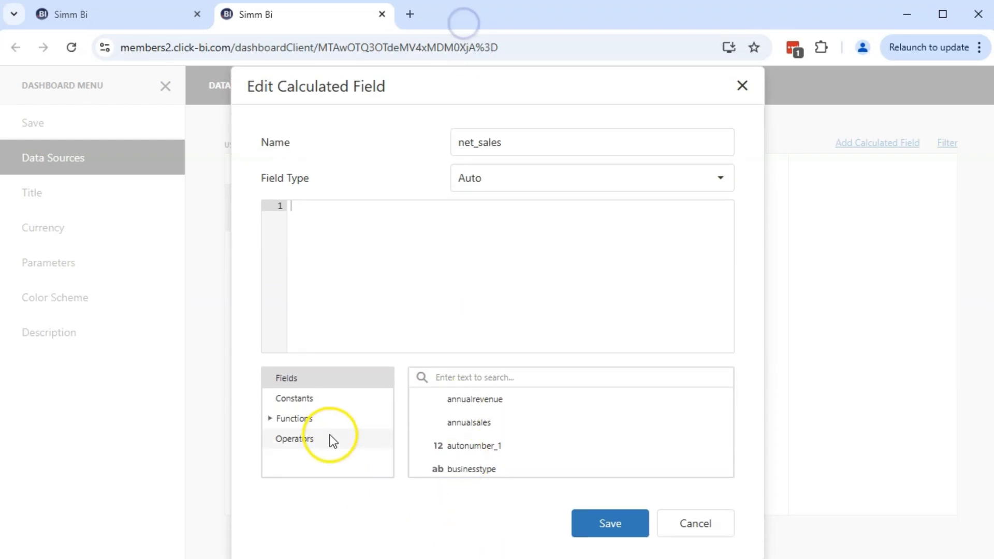
click(294, 377)
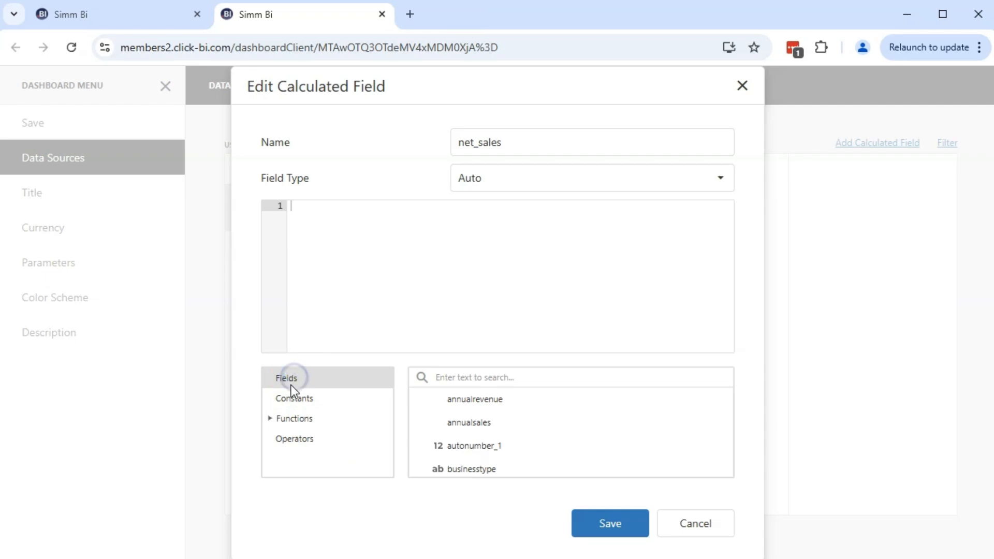
click(286, 399)
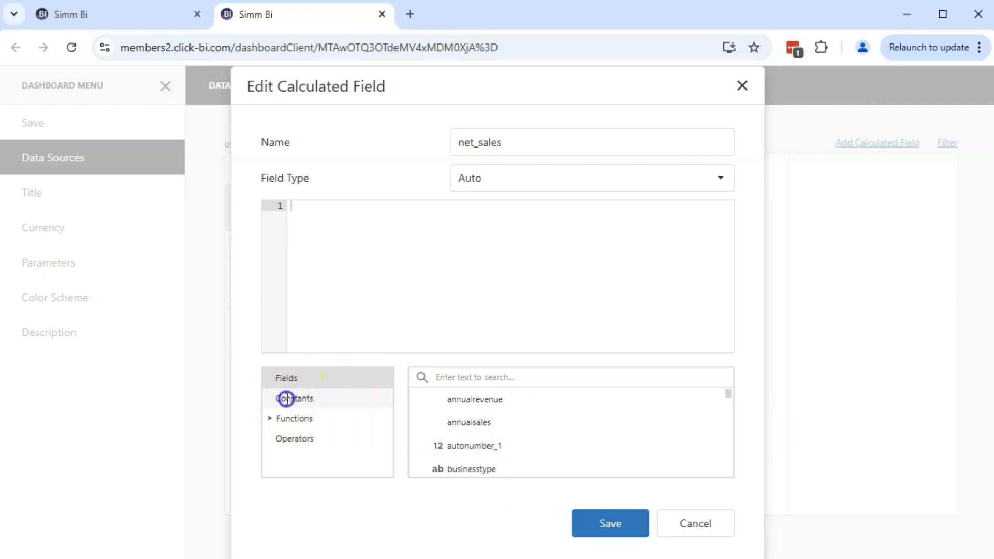
click(299, 425)
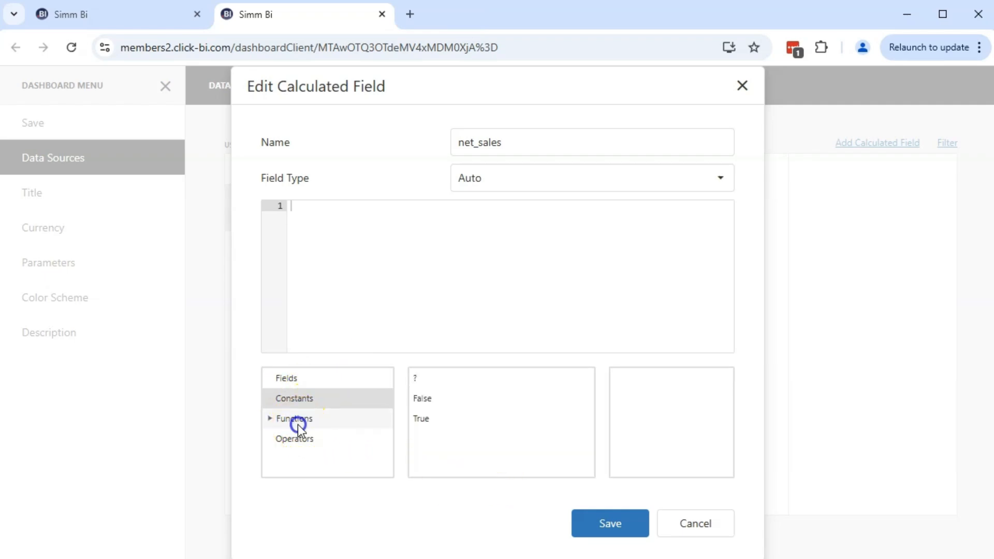
scroll(311, 440, down, 3)
scroll(310, 427, up, 2)
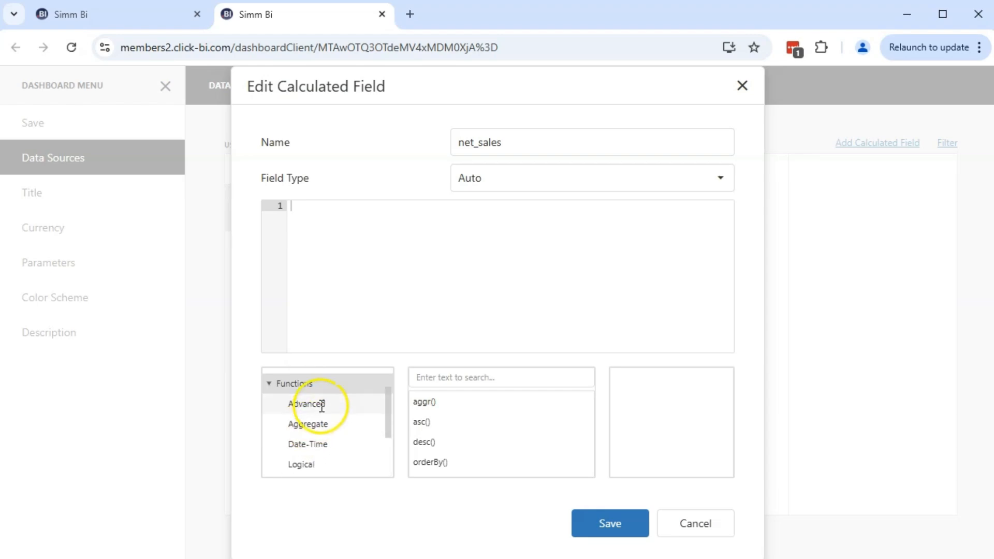
scroll(311, 434, down, 3)
click(313, 468)
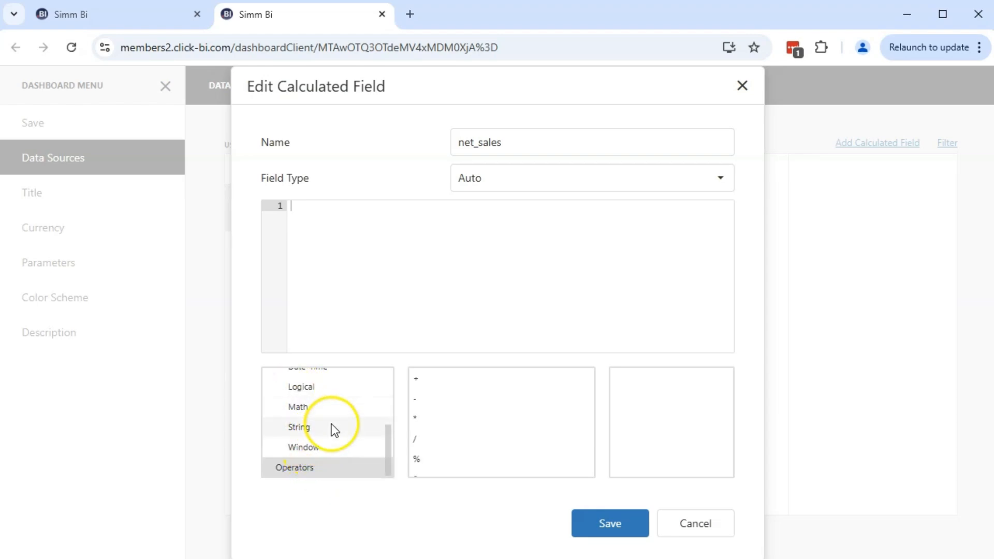
scroll(334, 428, up, 4)
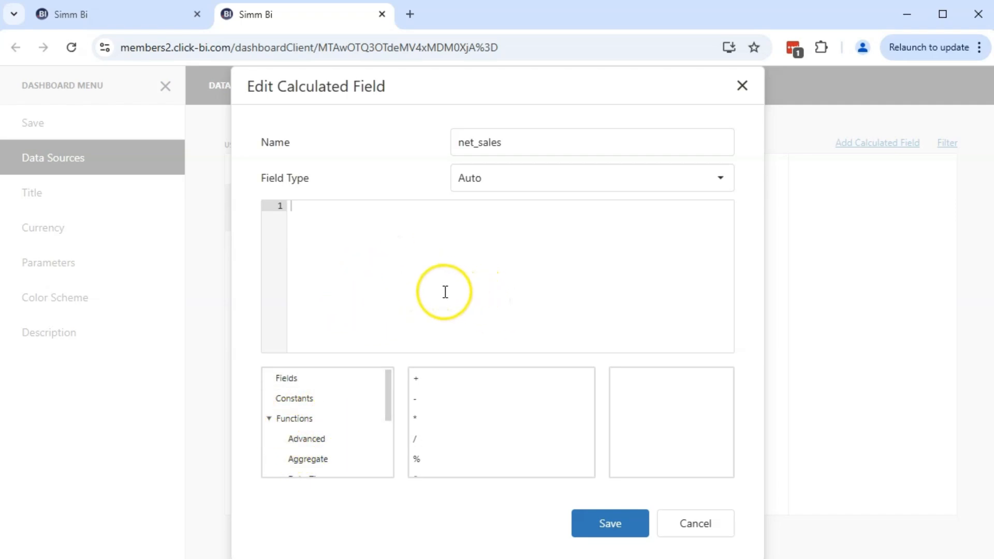
click(269, 418)
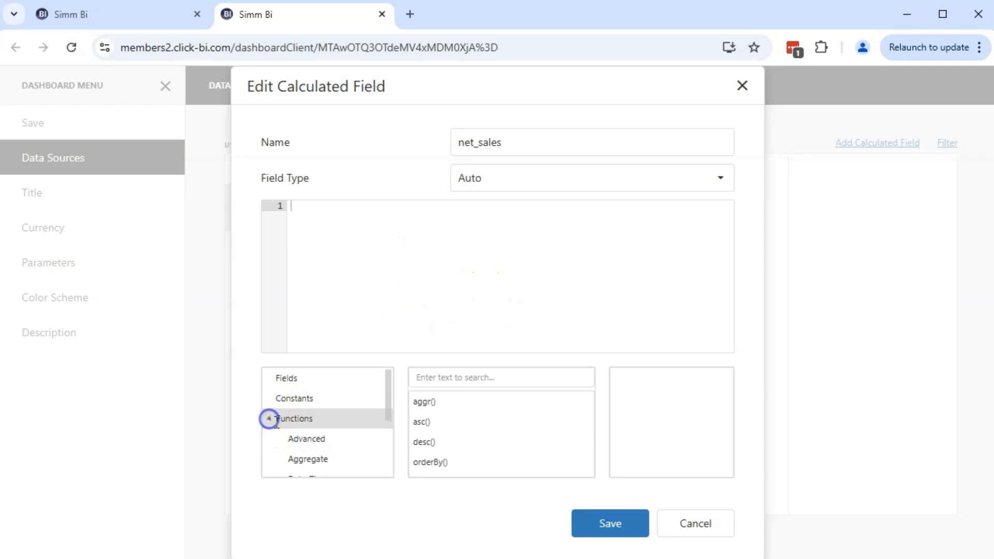
Step: Search the available fields for "sales" and insert salesamount into the net_sales expression
click(288, 384)
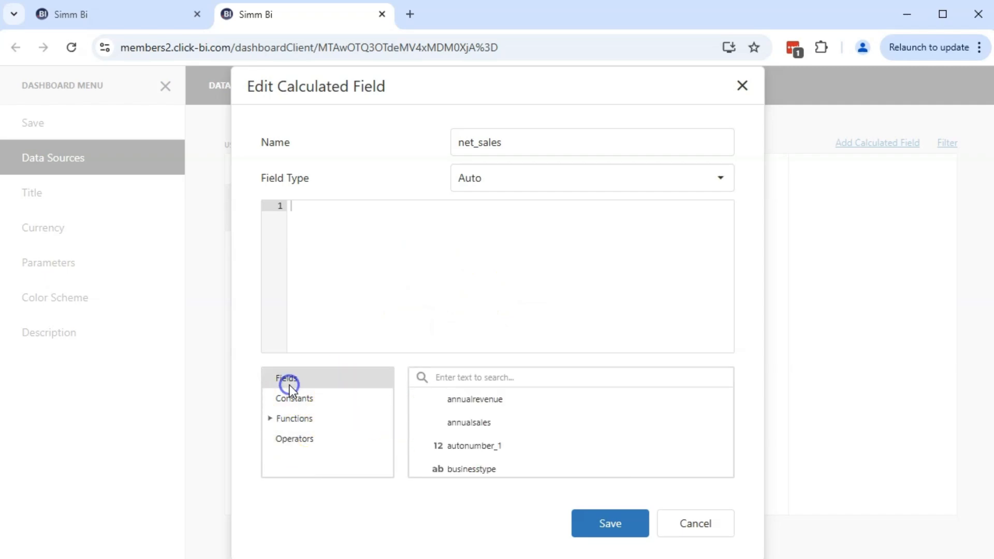
scroll(499, 435, down, 3)
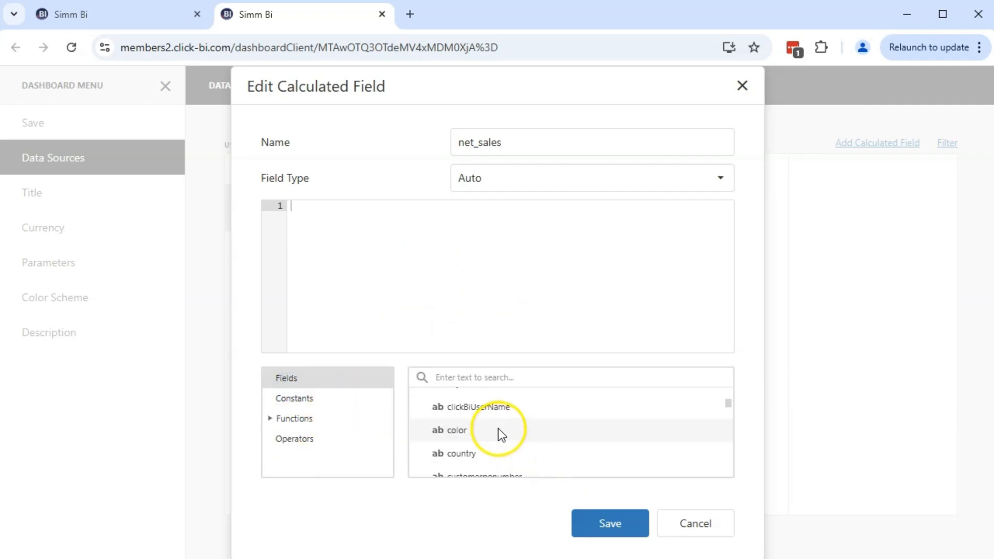
scroll(500, 432, down, 10)
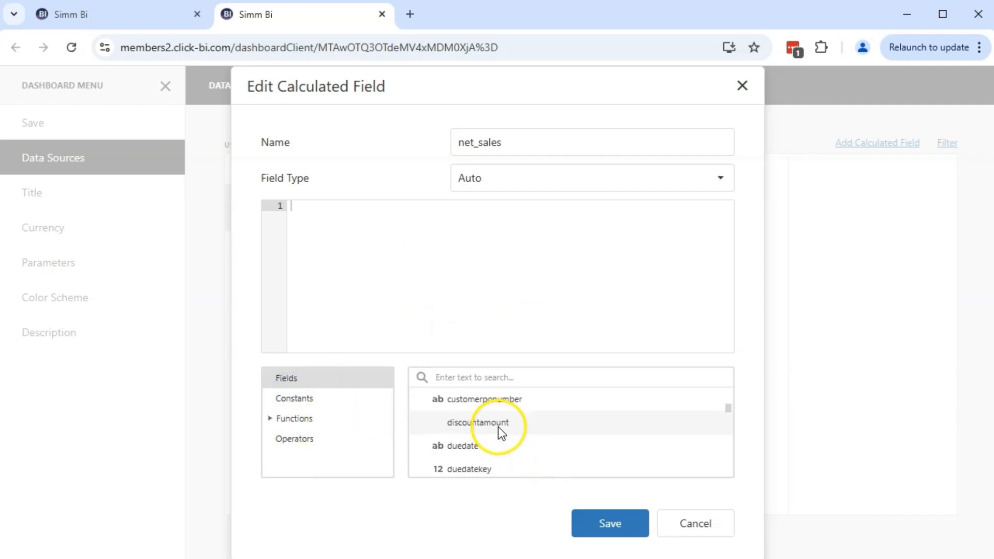
click(494, 377)
text(sale)
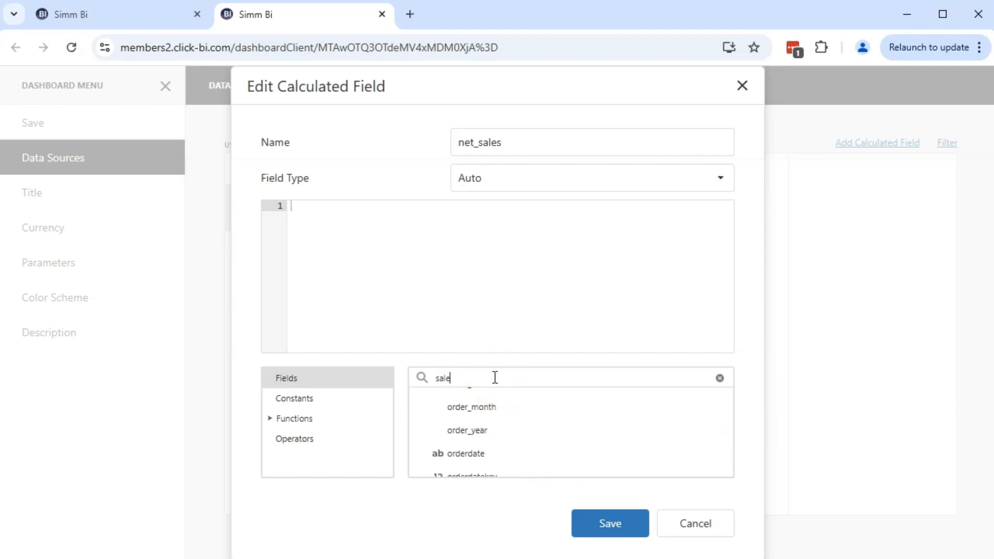
text(s)
click(538, 380)
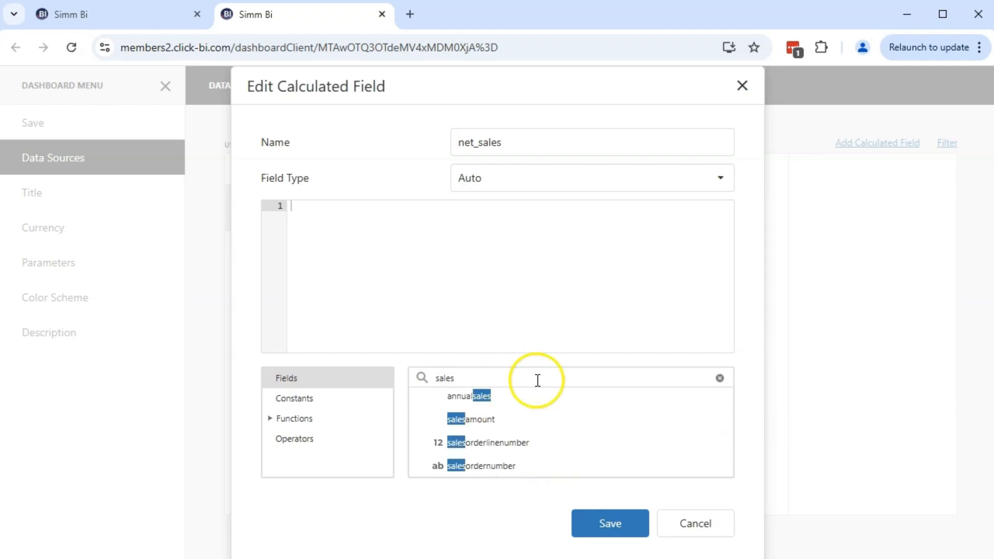
double_click(462, 418)
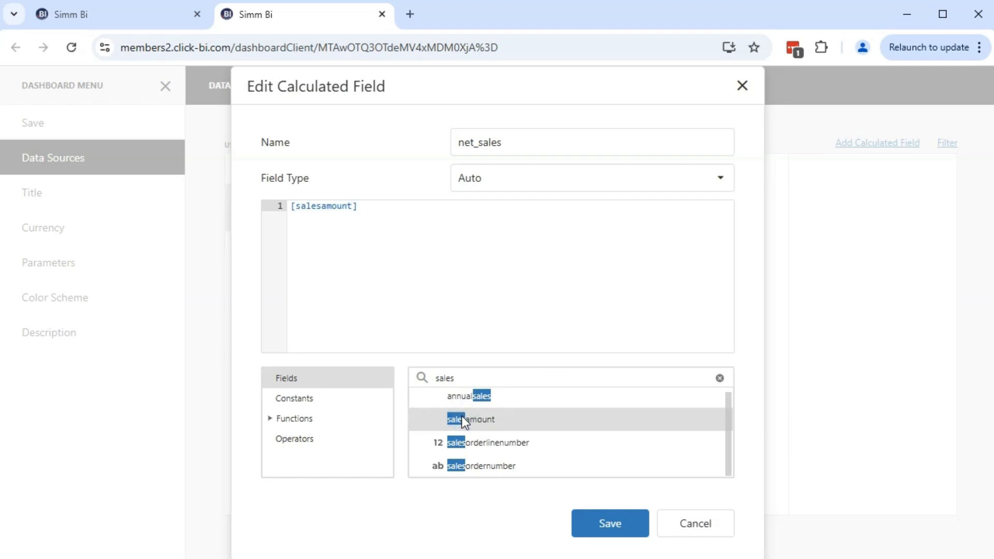
Step: Complete the expression as [salesamount] - [totalproductcost], finding the cost field by searching "cos", and save the calculated field
text(-)
drag(466, 379, 422, 374)
text(cos)
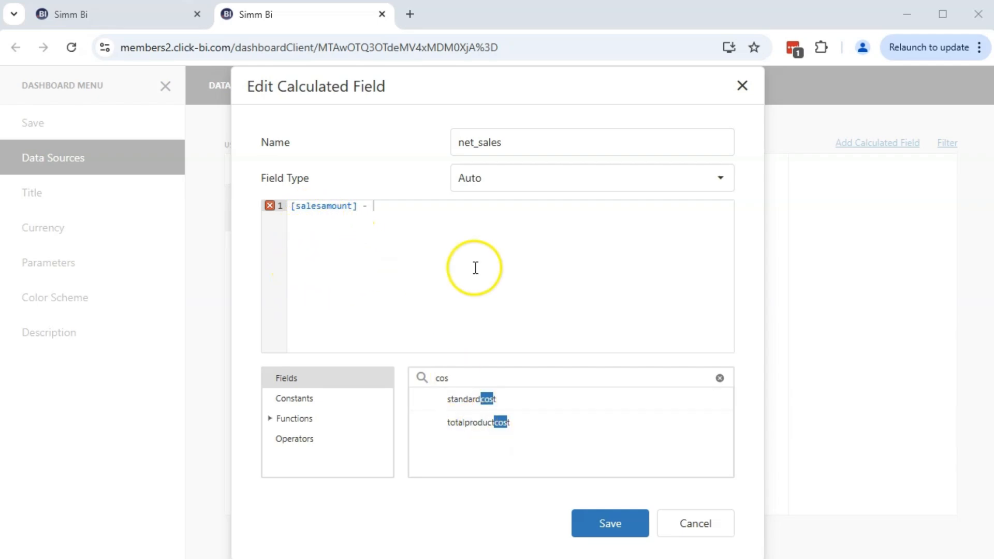
double_click(480, 428)
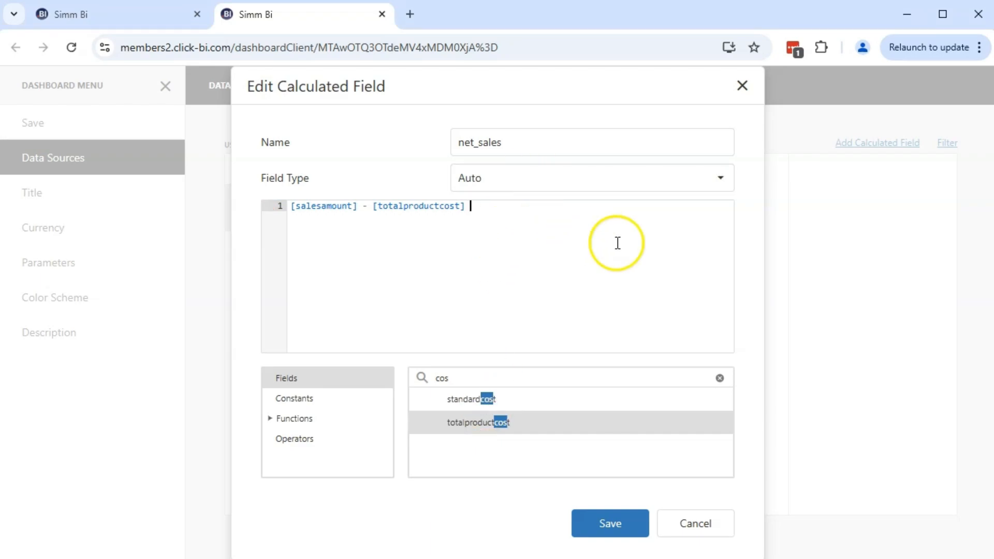
click(617, 531)
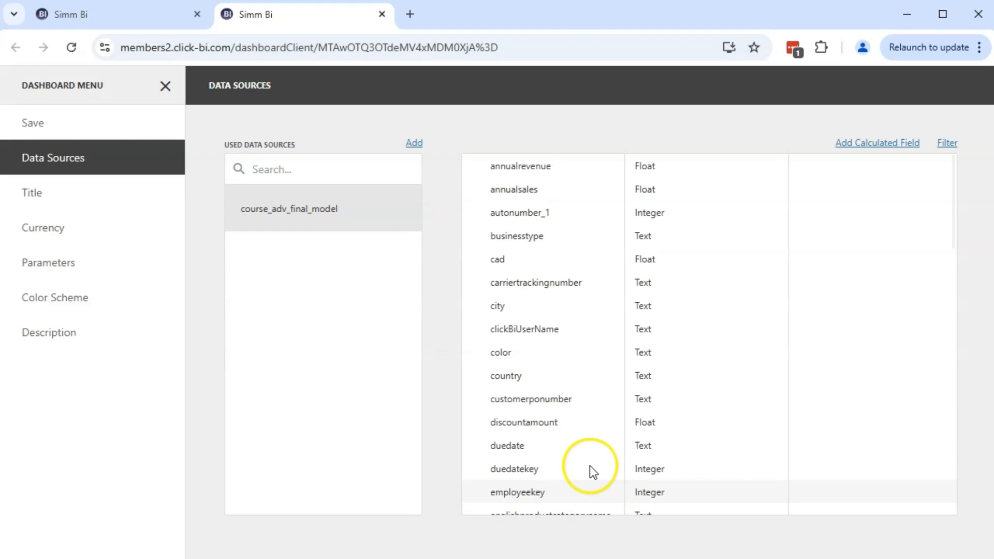
Step: Check for net_sales in the data source's field list and start another calculated field named "net %"
scroll(605, 350, down, 9)
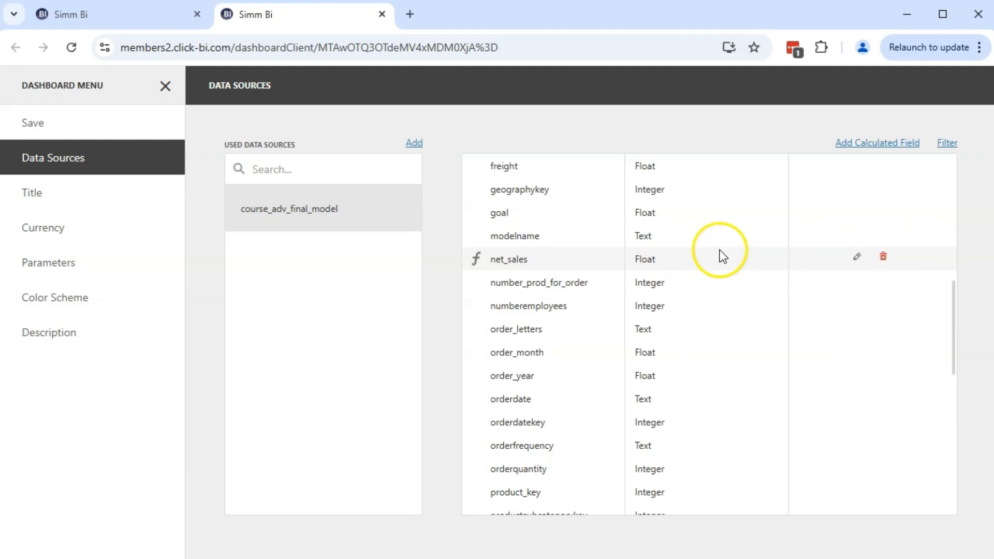
click(881, 143)
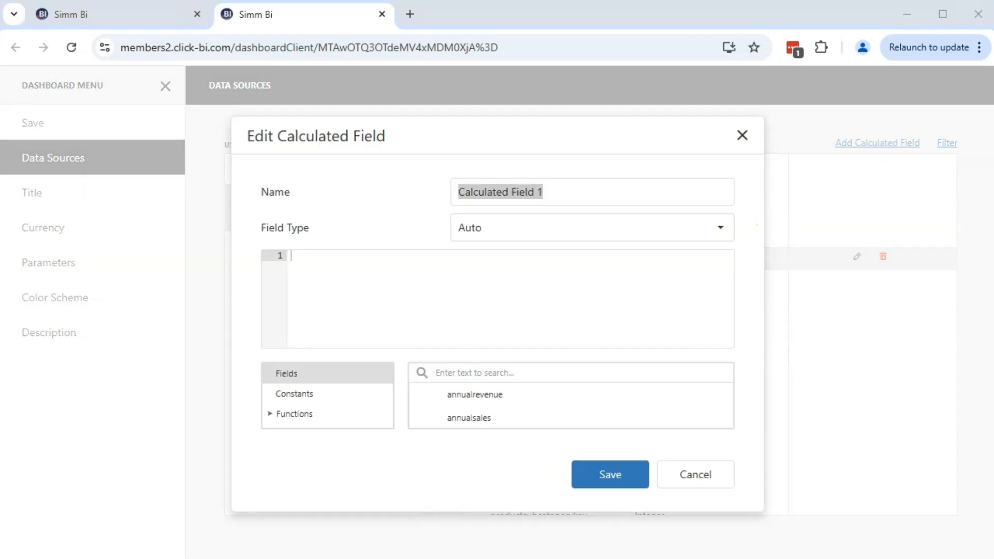
triple_click(584, 194)
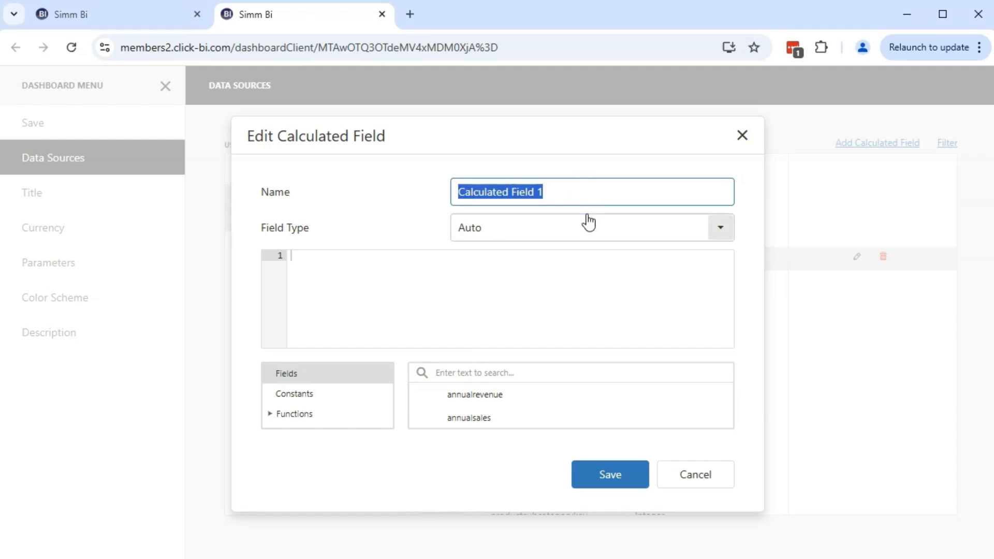
text(net %)
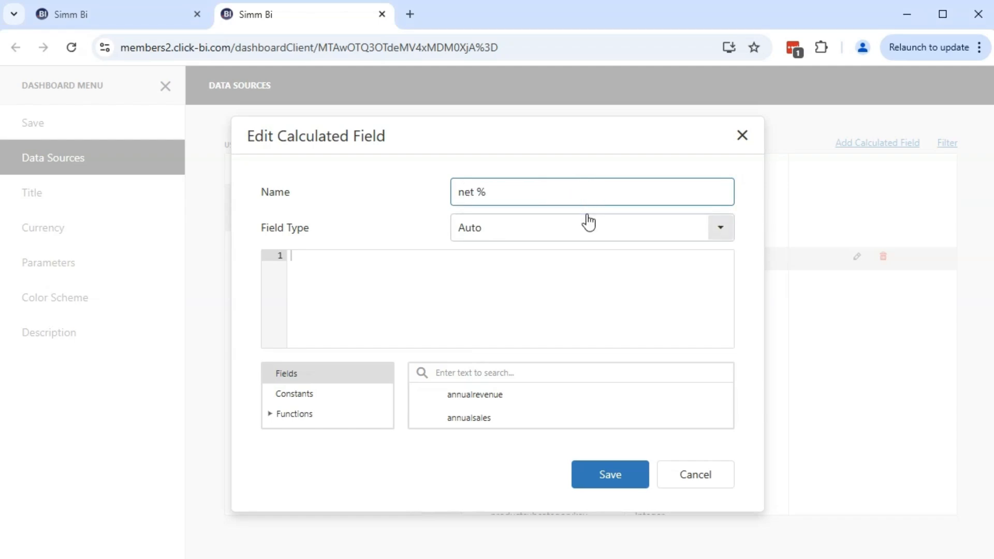
Step: Enter Sum([net_sales]) as the first part of the net % expression, finding the field by searching "net"
click(523, 274)
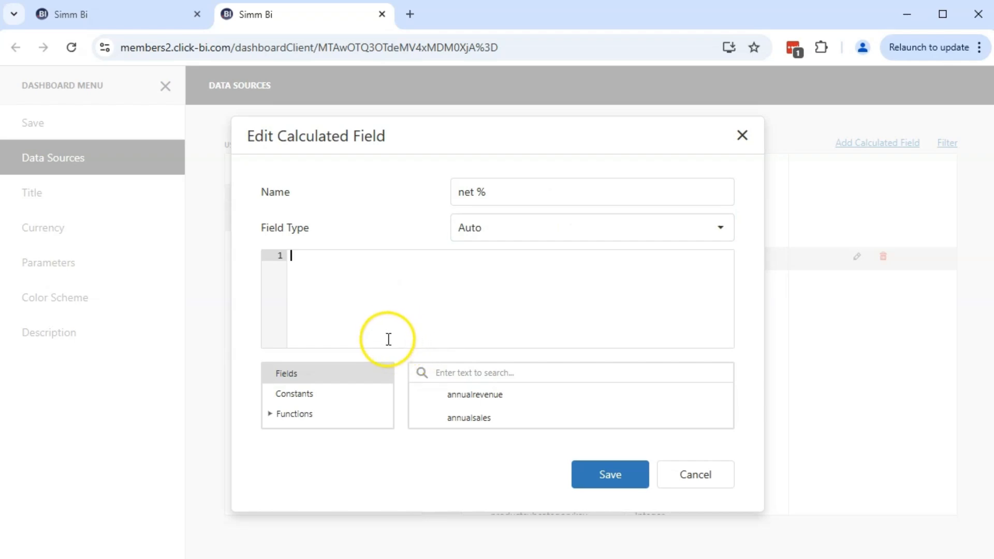
text(su)
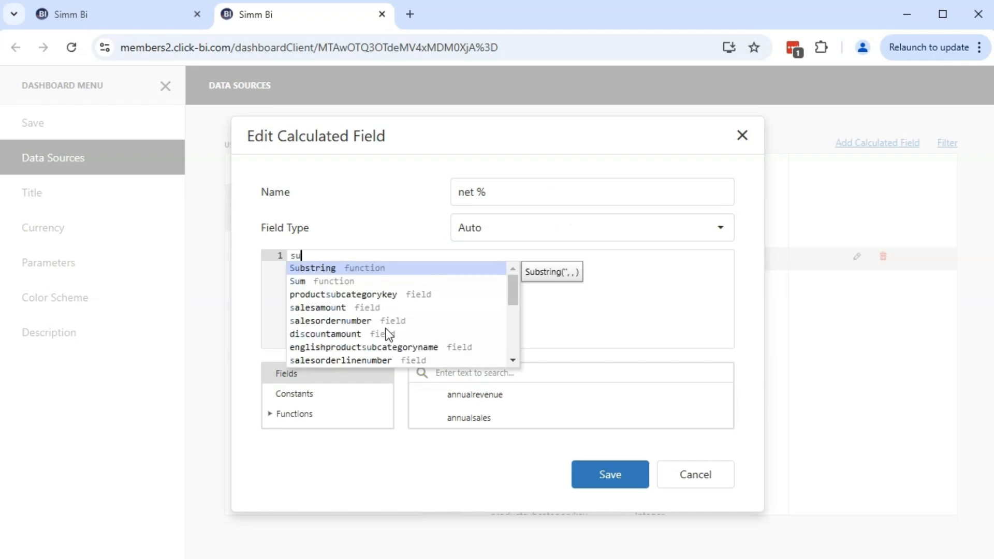
text(m)
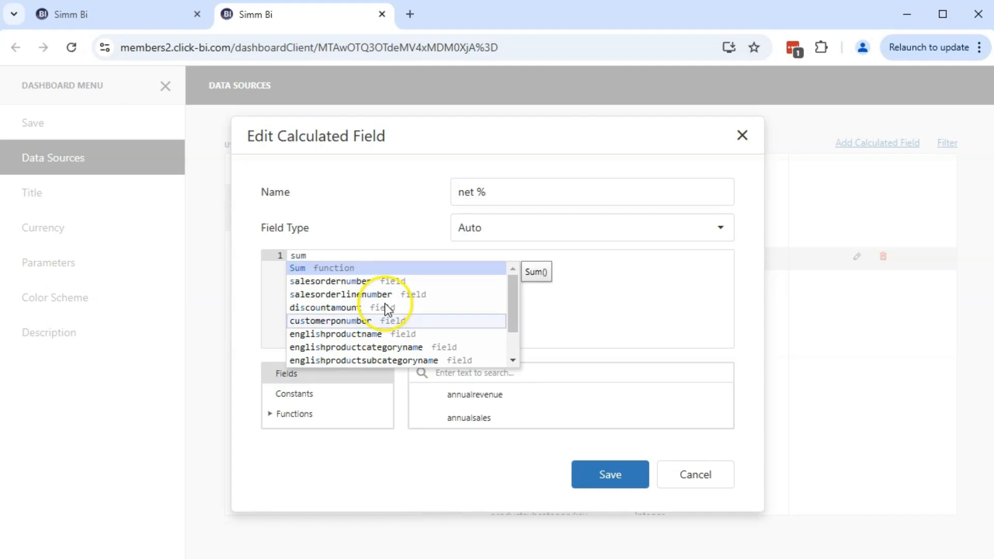
click(349, 266)
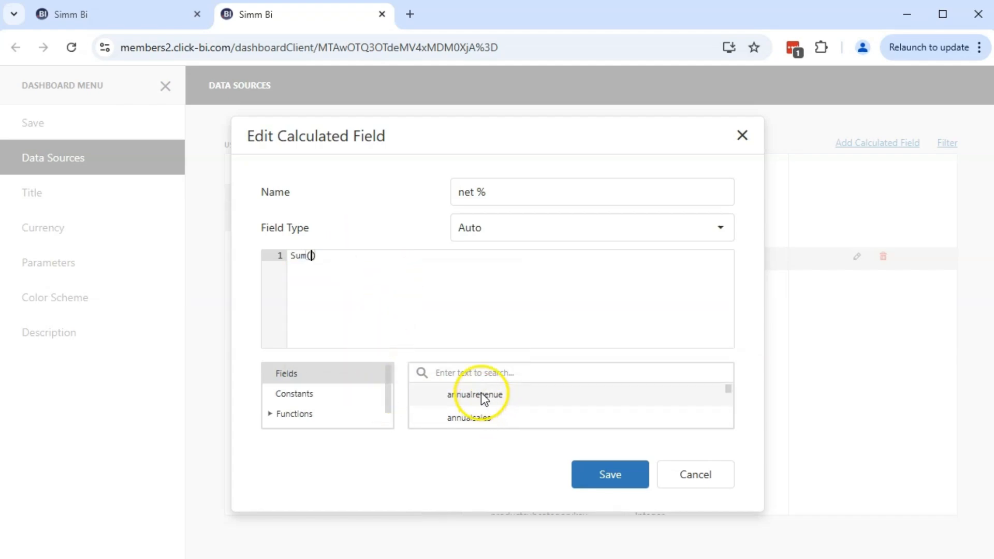
click(481, 377)
text(ne)
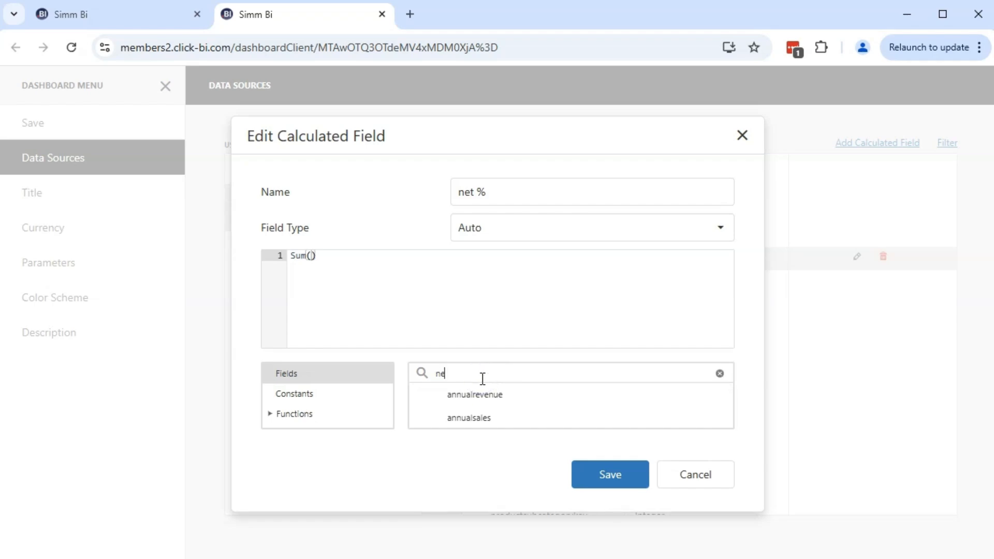
text(t)
double_click(485, 395)
click(409, 257)
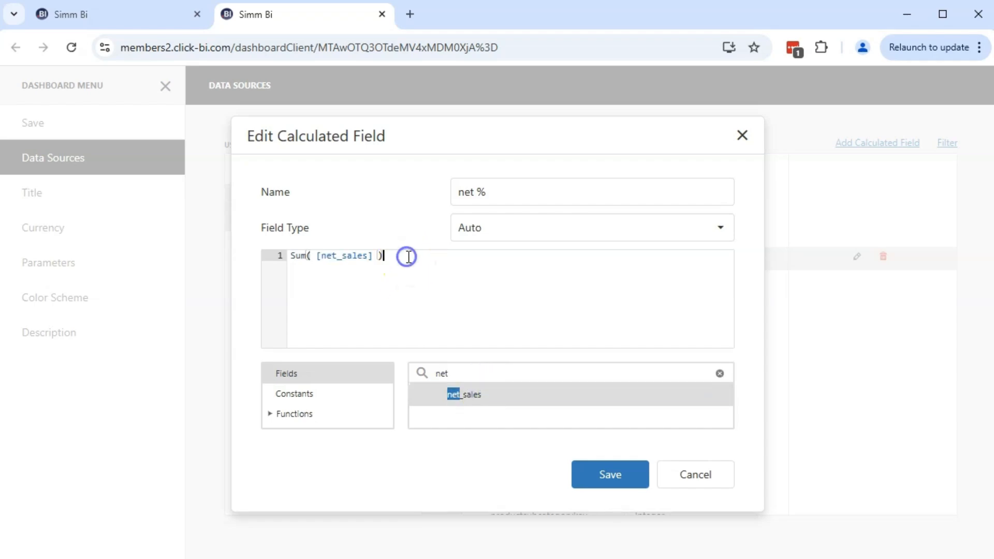
Step: Complete the net % expression as Sum([net_sales]) / Sum([salesamount]), save the calculated field and select it in the field list
text(/ sum)
click(443, 265)
key(Left)
key(Left)
text([salesamount])
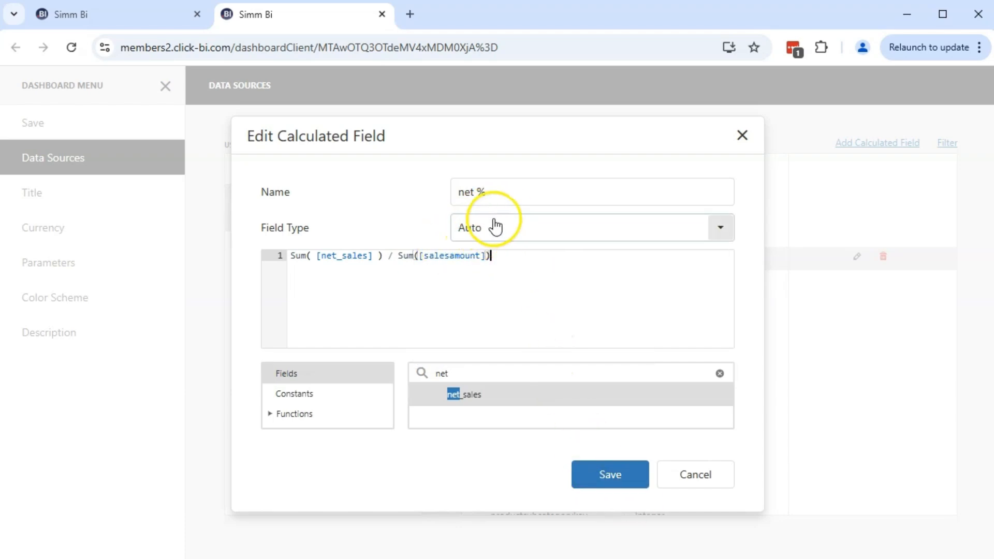
click(638, 489)
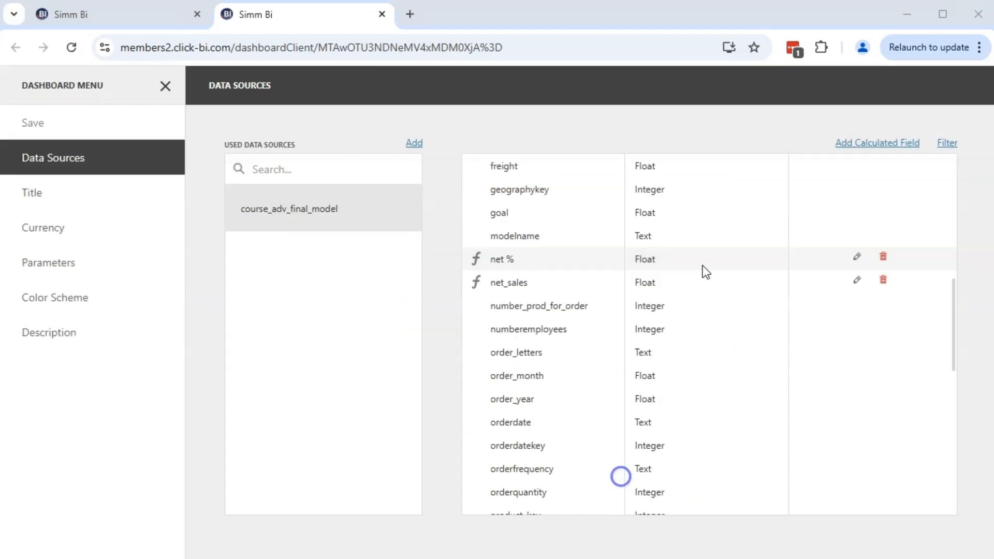
click(668, 264)
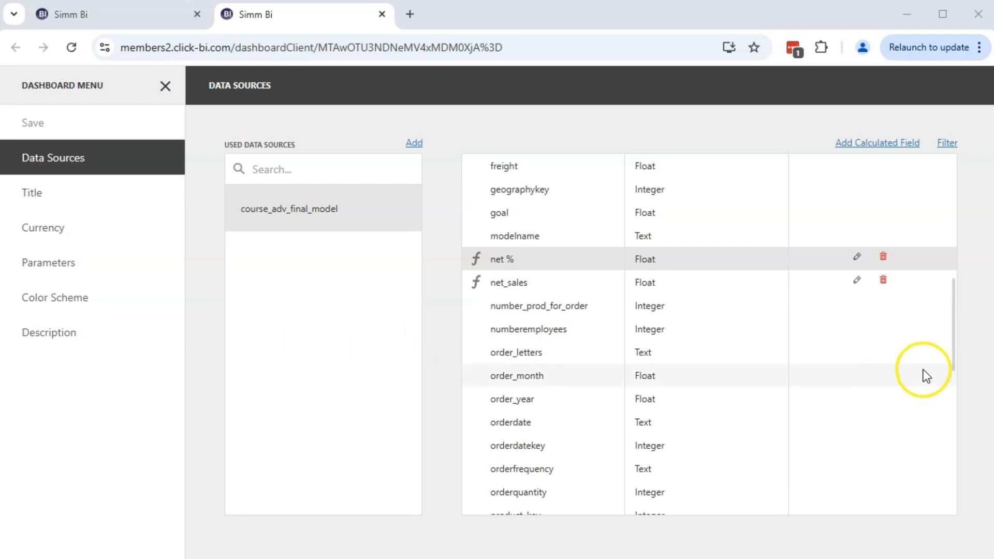
Step: Add a filter condition to the data source requiring finishedgoodsflag to equal 1, finding the field by searching "finish"
click(950, 141)
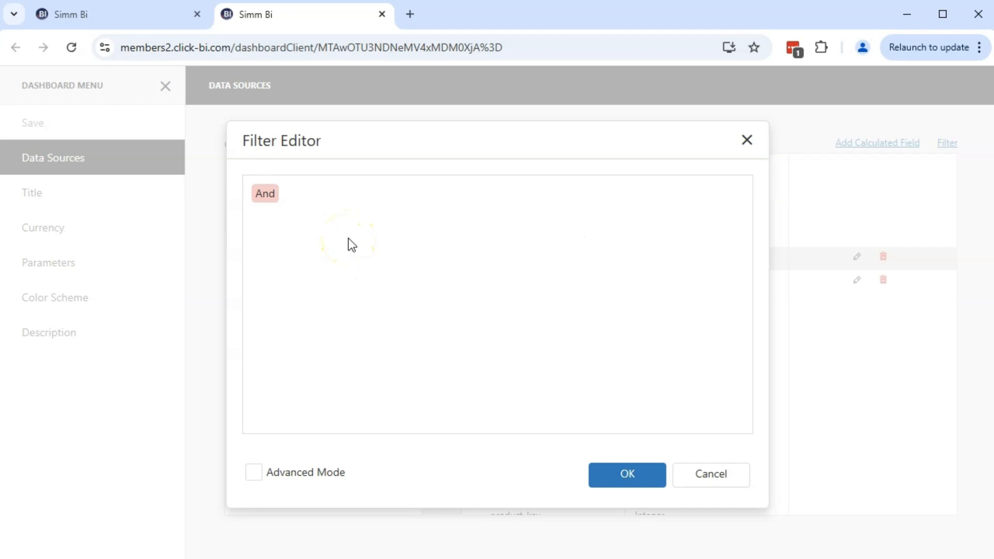
click(292, 193)
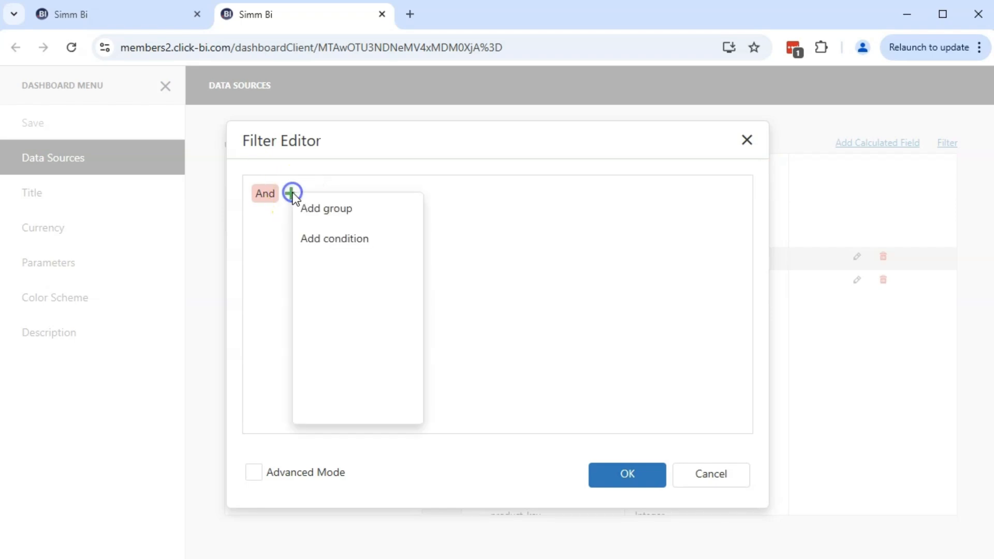
click(375, 244)
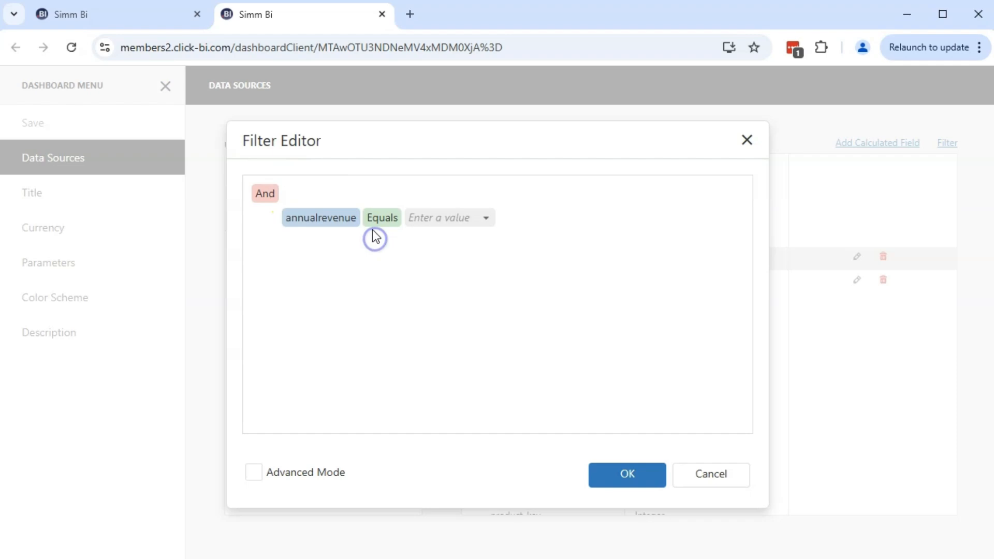
click(329, 222)
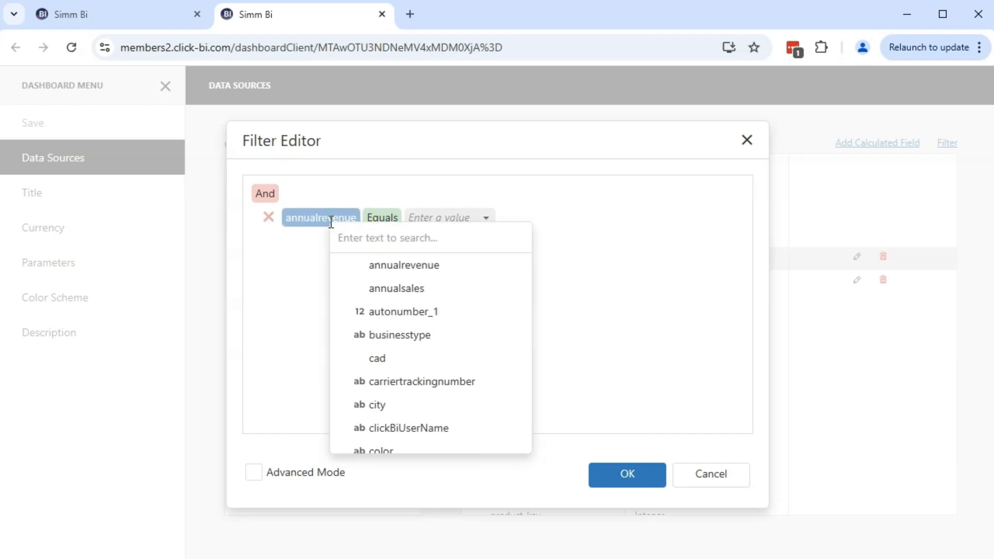
click(421, 238)
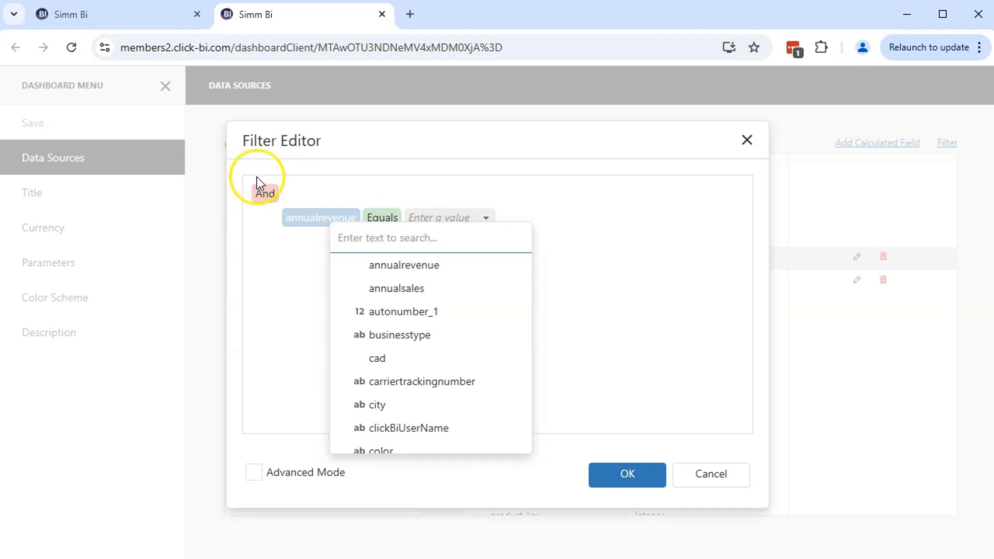
text(finish)
click(417, 264)
click(454, 229)
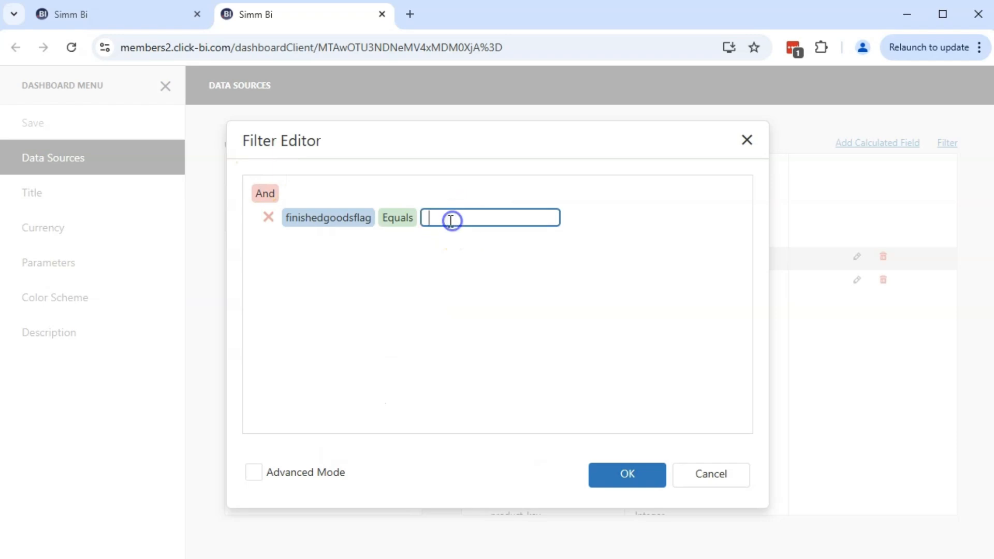
text(1)
click(457, 294)
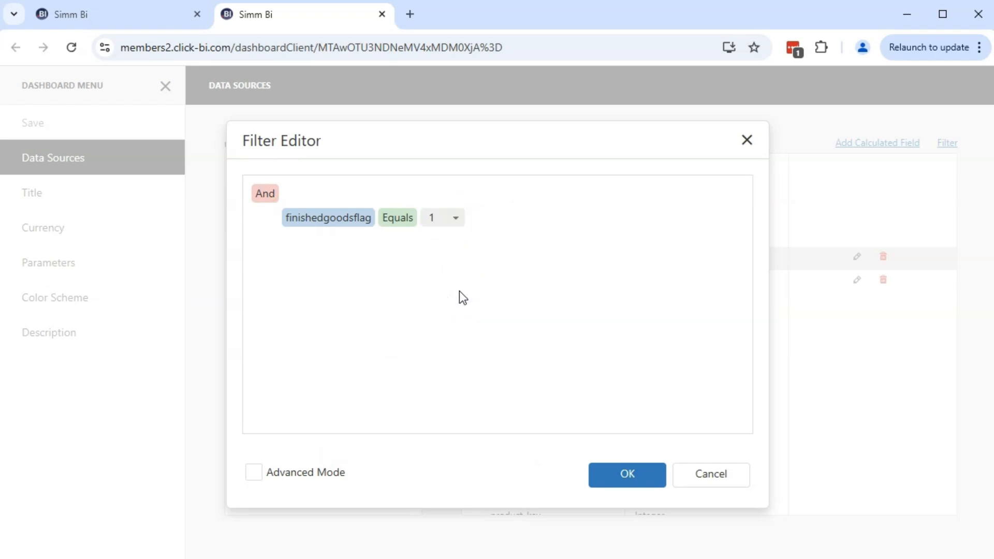
click(444, 267)
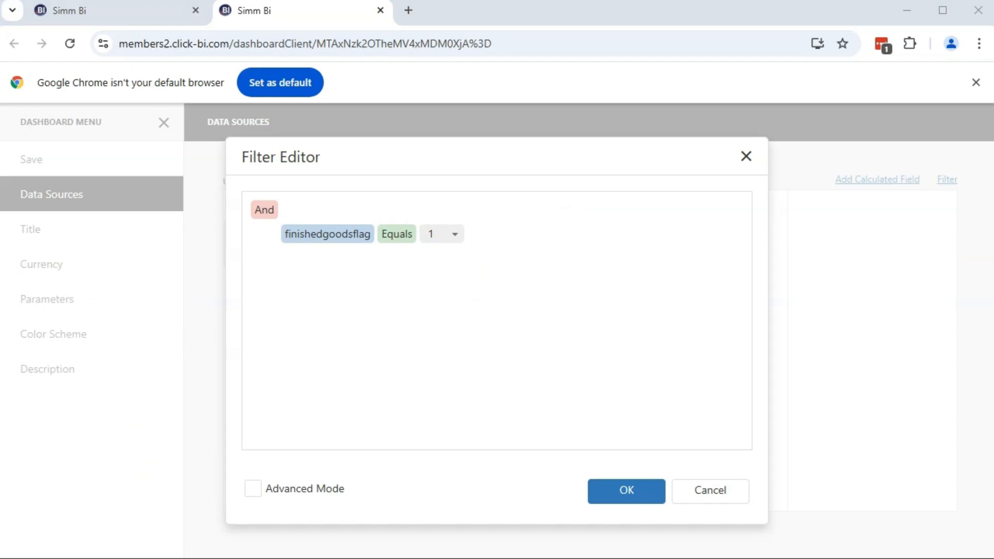
click(134, 453)
click(135, 454)
click(136, 452)
Step: Change the filter group's logical operator to Or and add a second condition to it
click(266, 208)
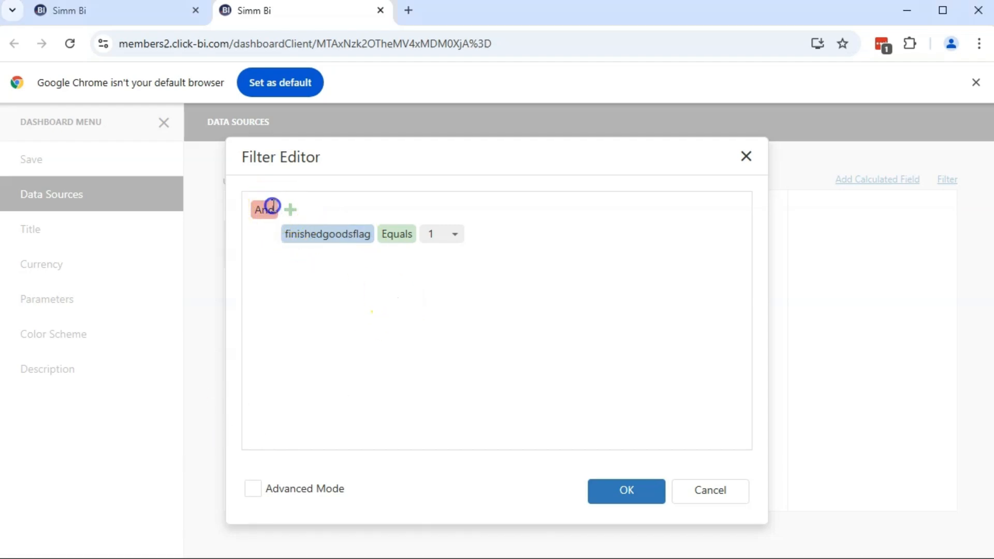
click(308, 255)
click(284, 208)
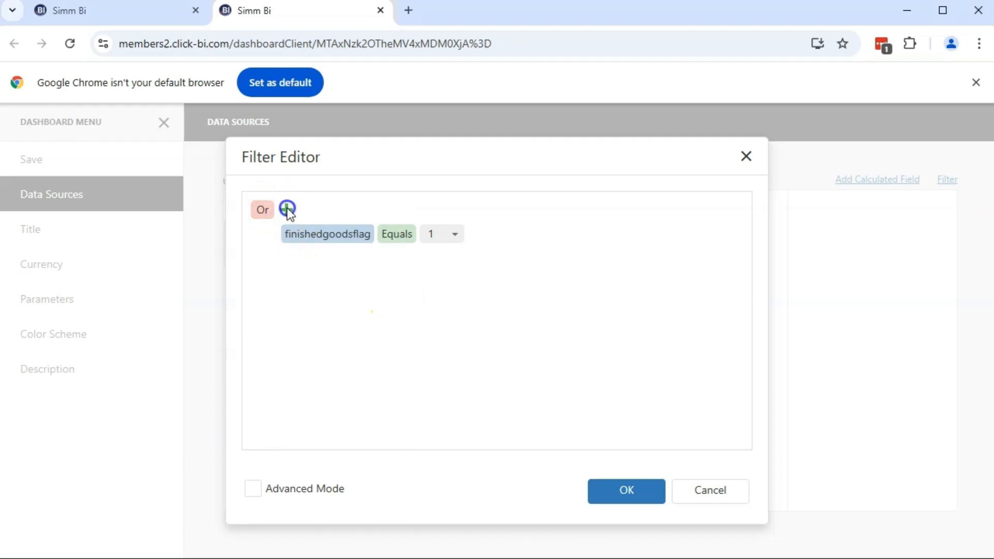
click(327, 262)
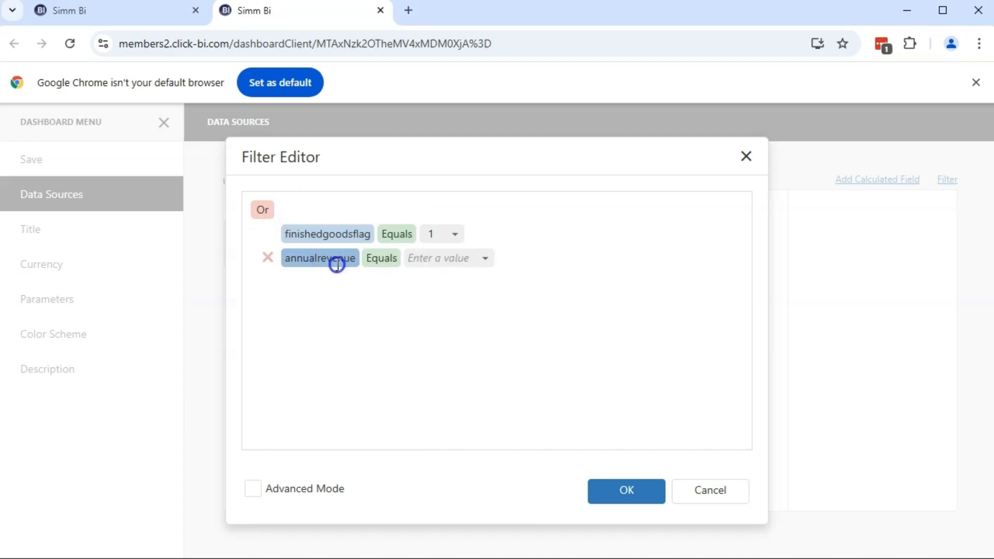
Step: Set the second condition to finishedgoodsflag Is null, finding the field by searching "finish"
click(336, 260)
click(401, 281)
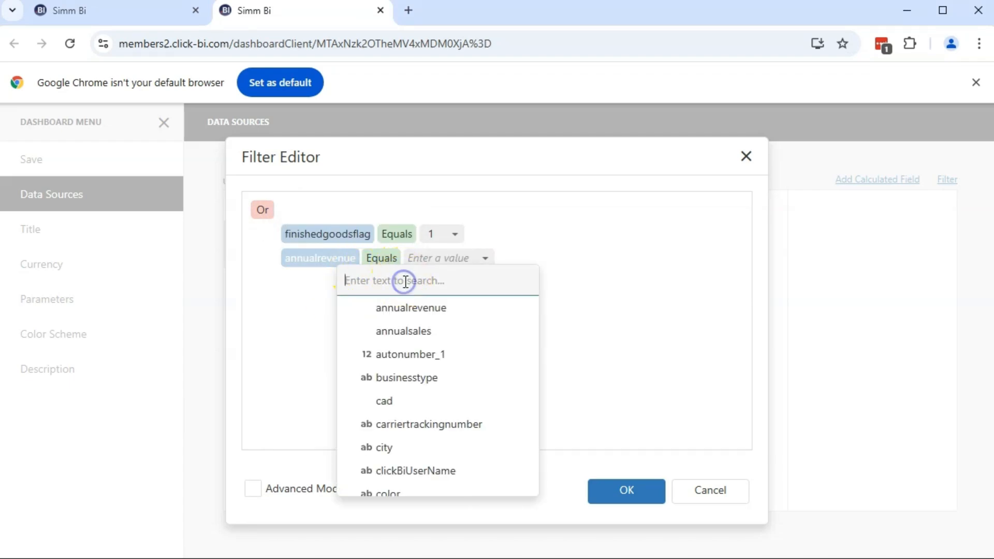
text(finish)
click(418, 307)
click(458, 259)
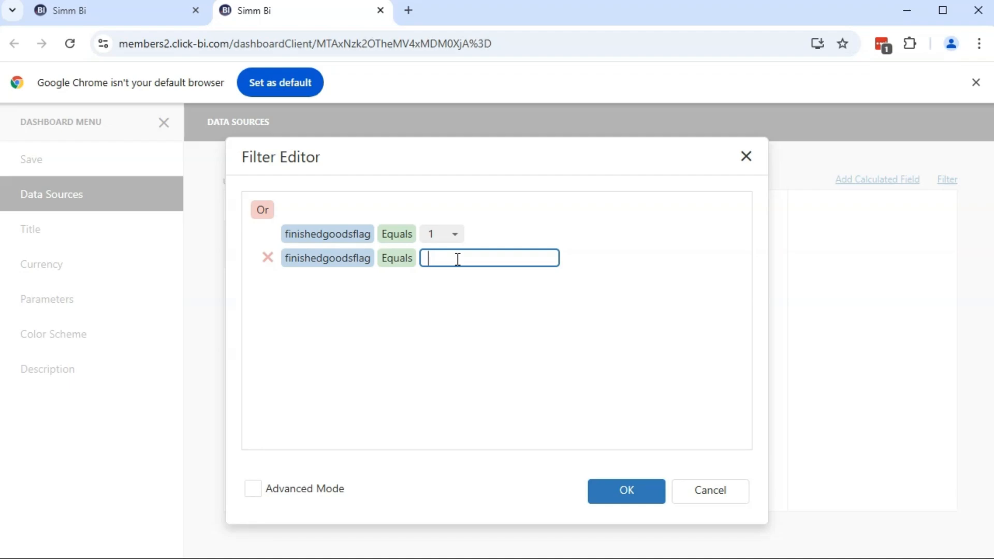
click(452, 258)
click(410, 257)
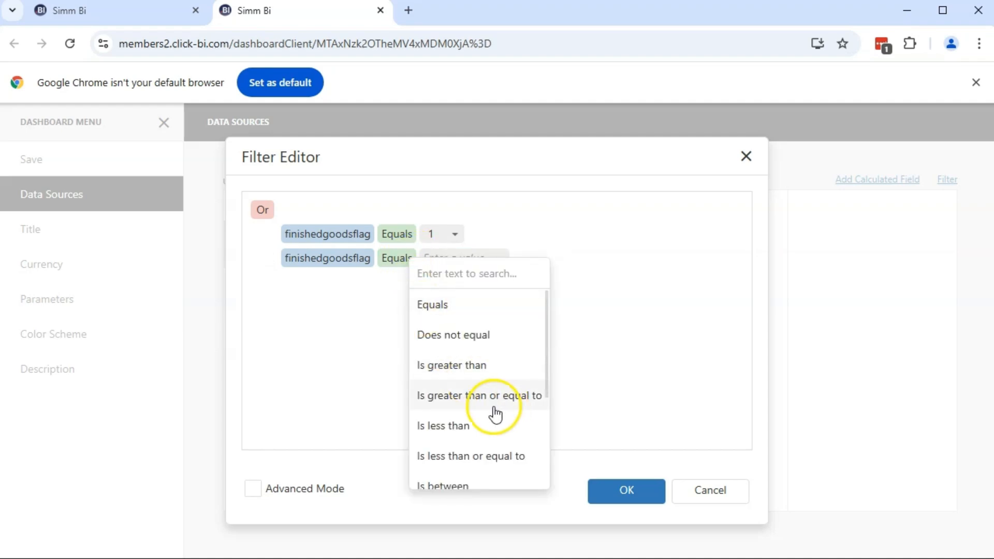
scroll(491, 412, down, 3)
click(448, 391)
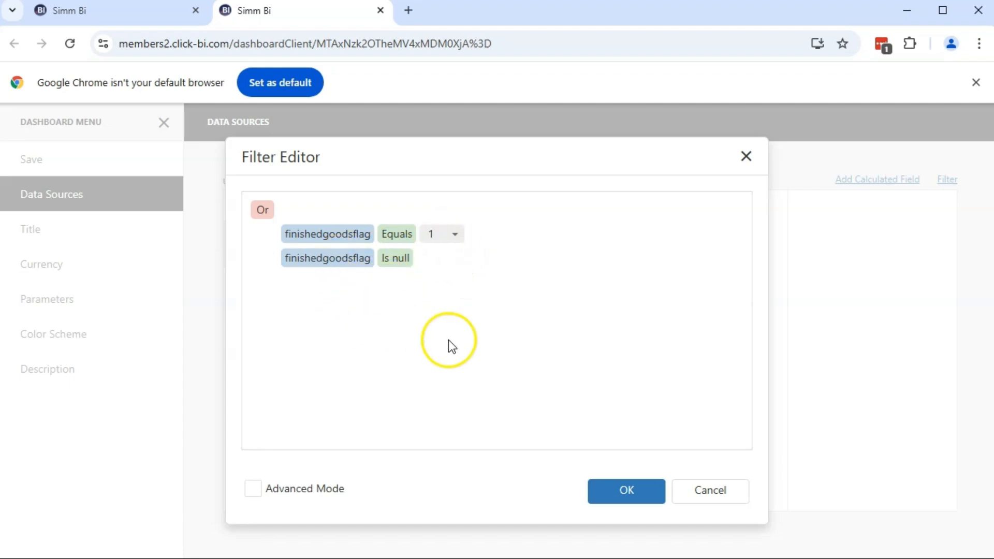
Step: Apply the data source filter and save the dashboard
click(637, 491)
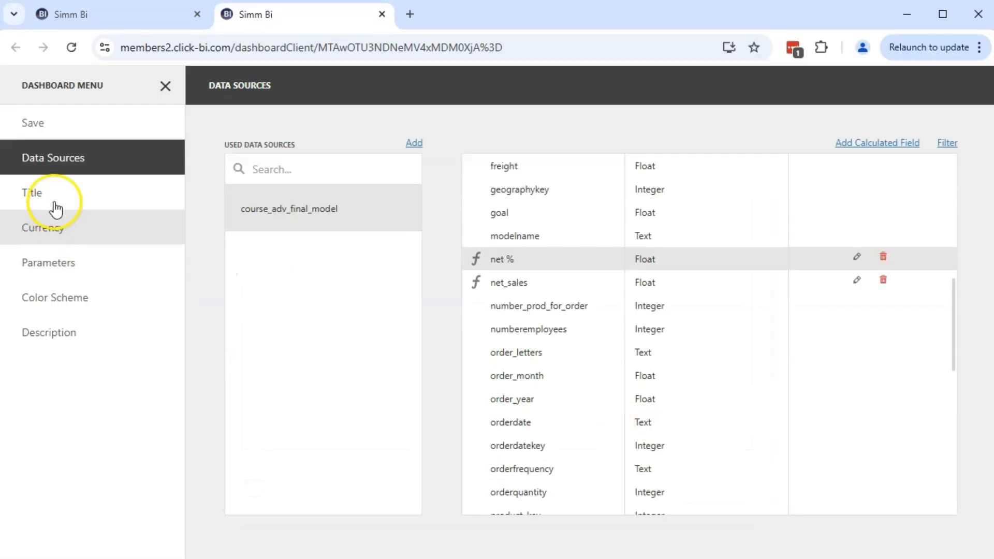
click(59, 135)
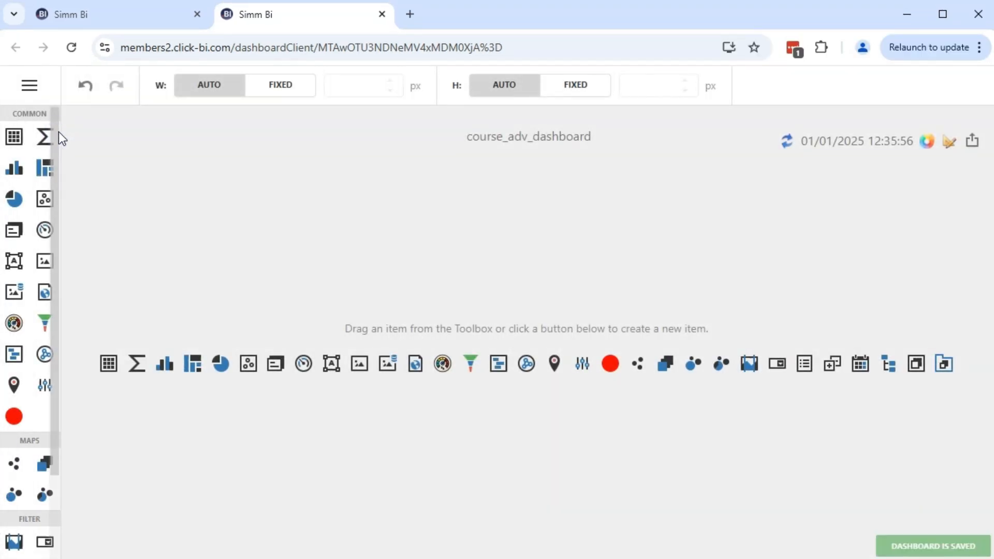